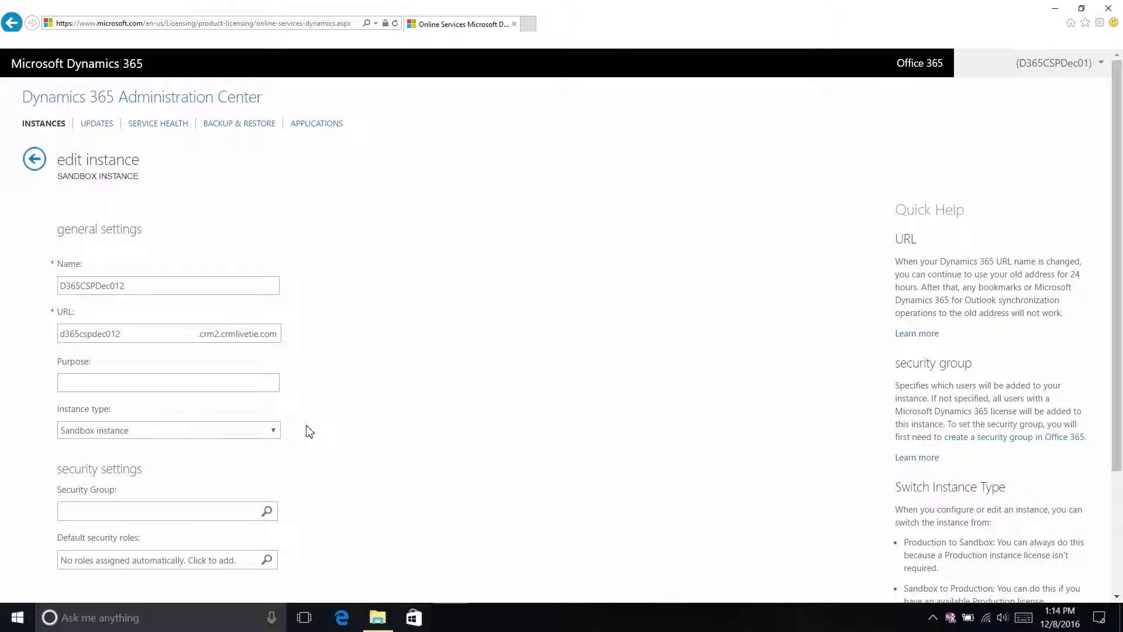
# - Set the D365CSPDec012 instance type to Production instance
pyautogui.click(273, 430)
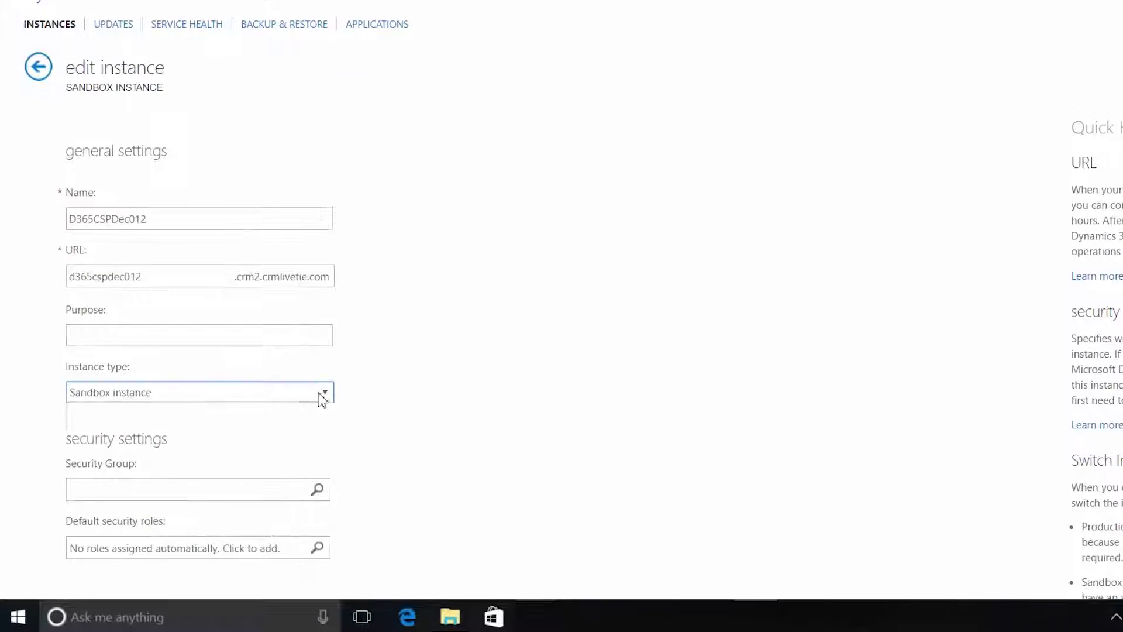
pyautogui.click(302, 412)
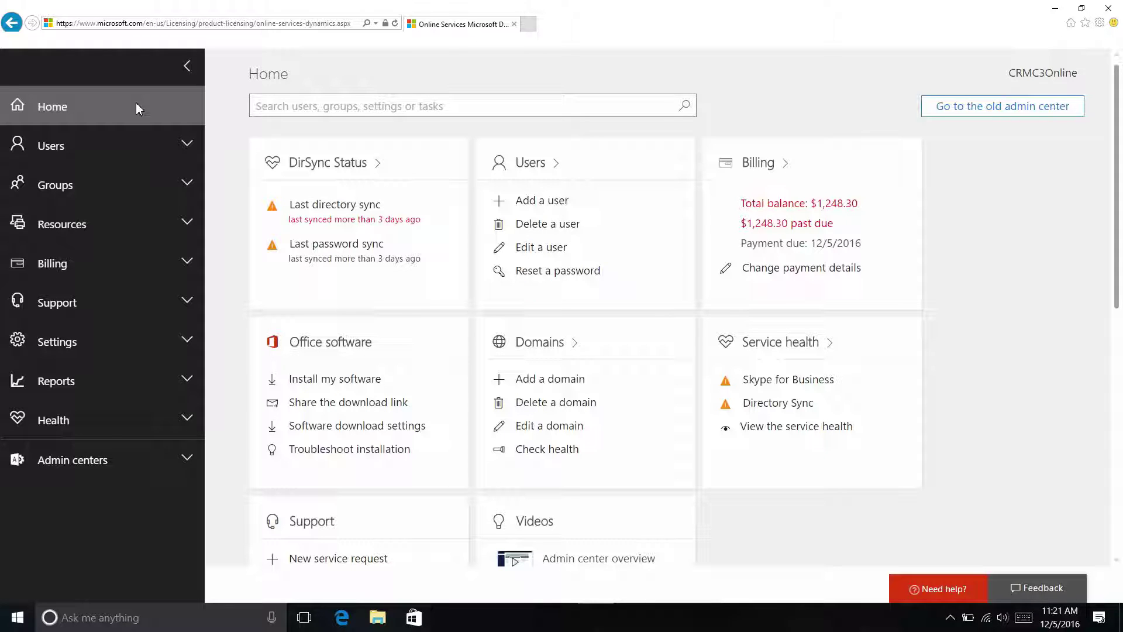
# - Go to the Purchase services page under Billing in Office 365 Admin Center
pyautogui.click(141, 264)
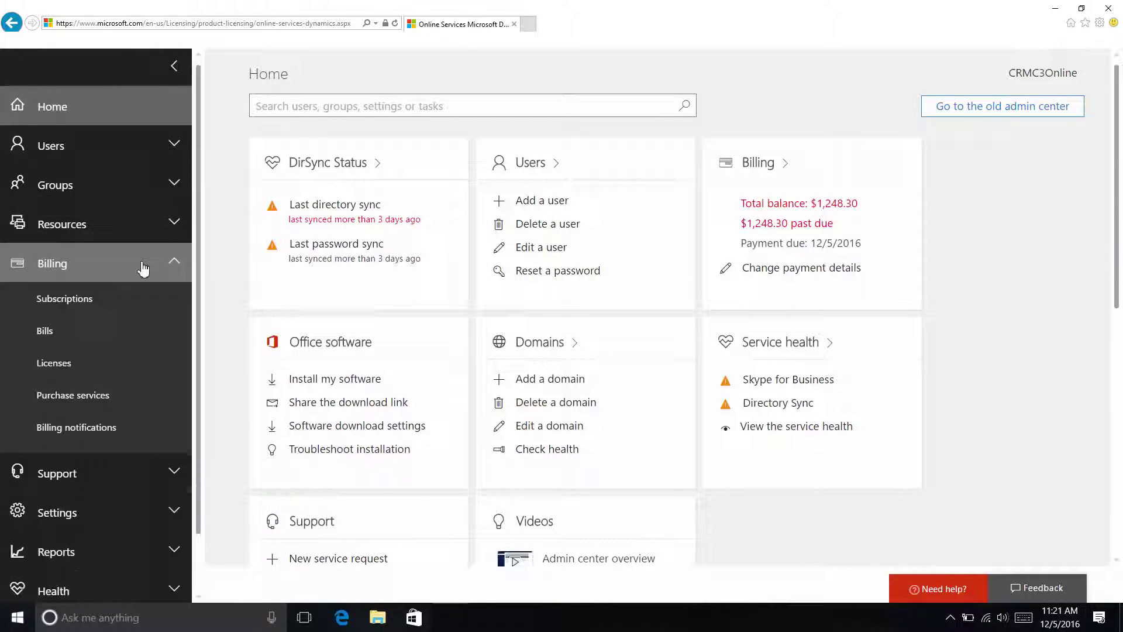
pyautogui.click(123, 395)
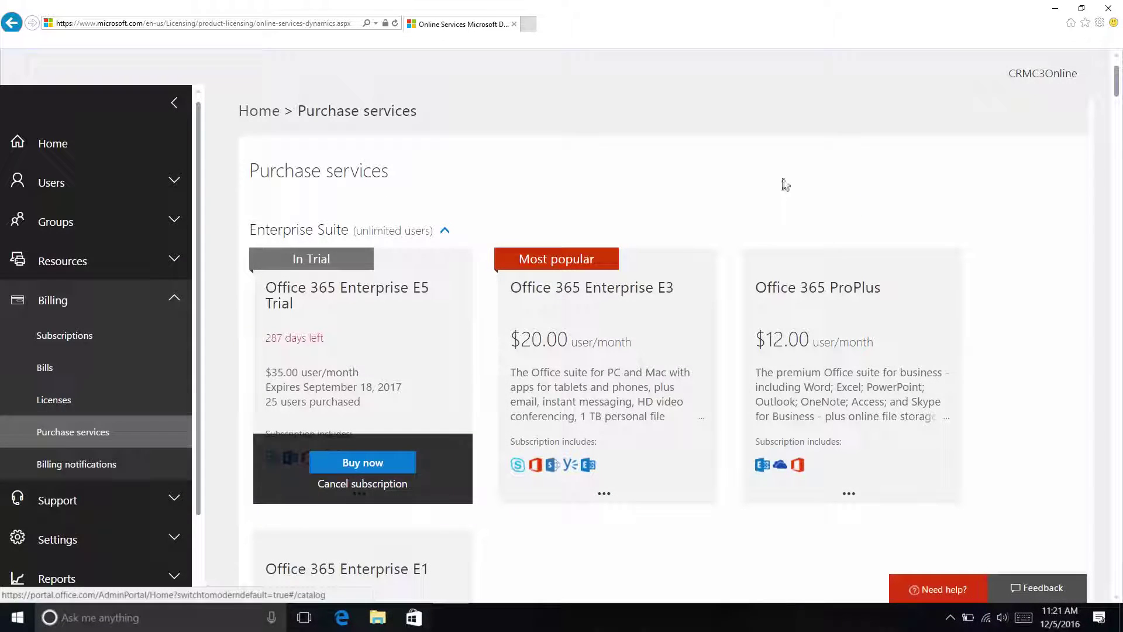
pyautogui.moveTo(1118, 84); pyautogui.dragTo(1117, 487)
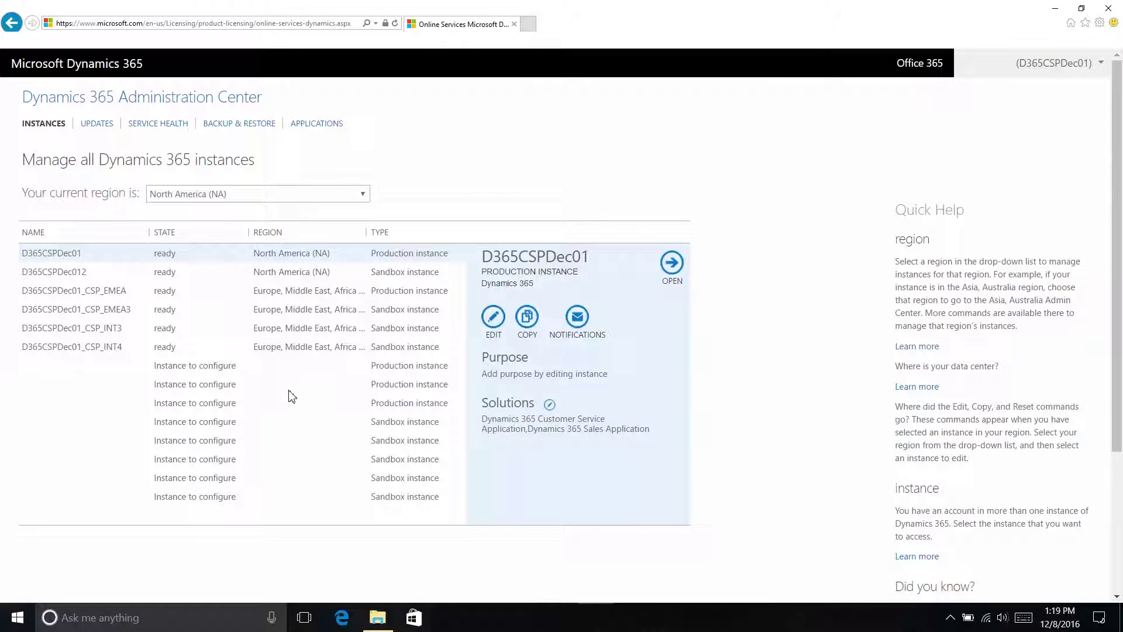
pyautogui.click(422, 272)
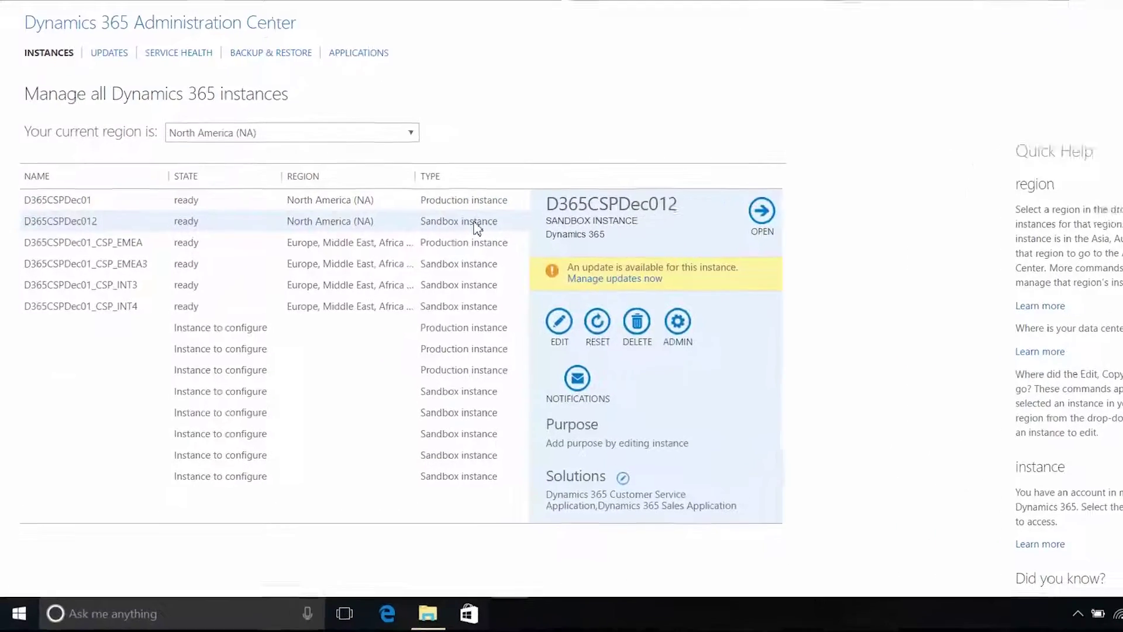
pyautogui.click(498, 247)
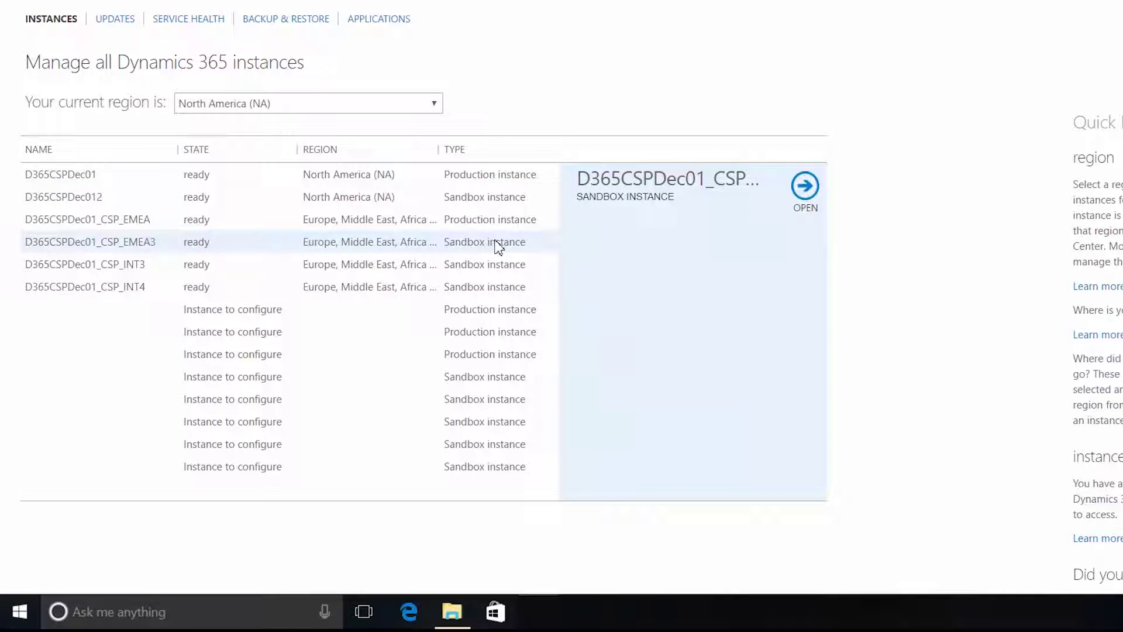
pyautogui.click(486, 290)
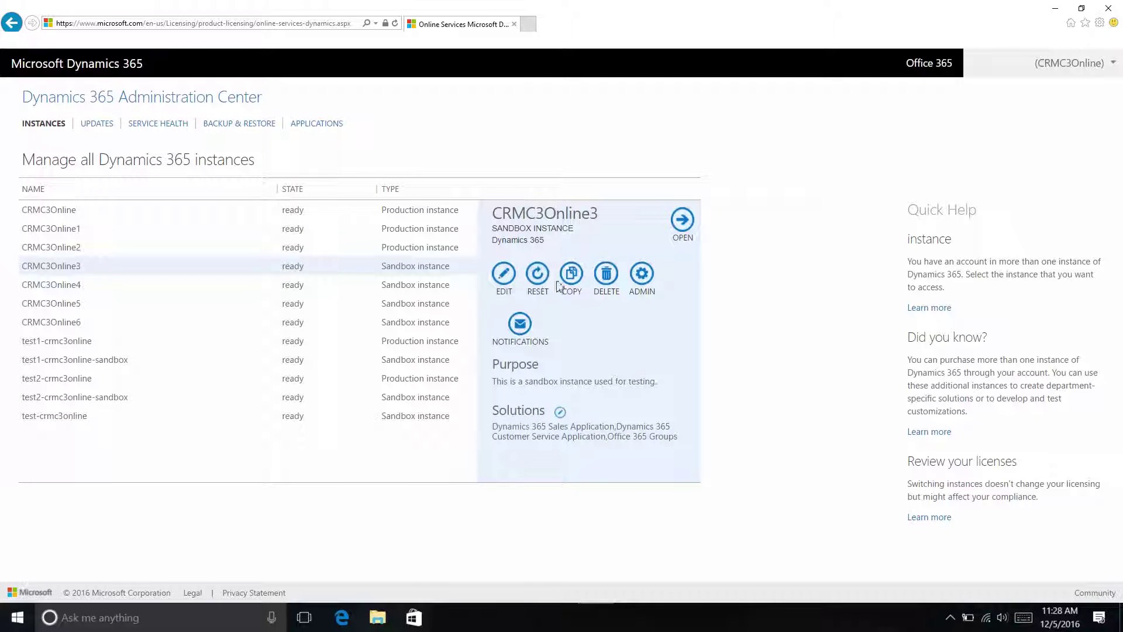
pyautogui.click(642, 277)
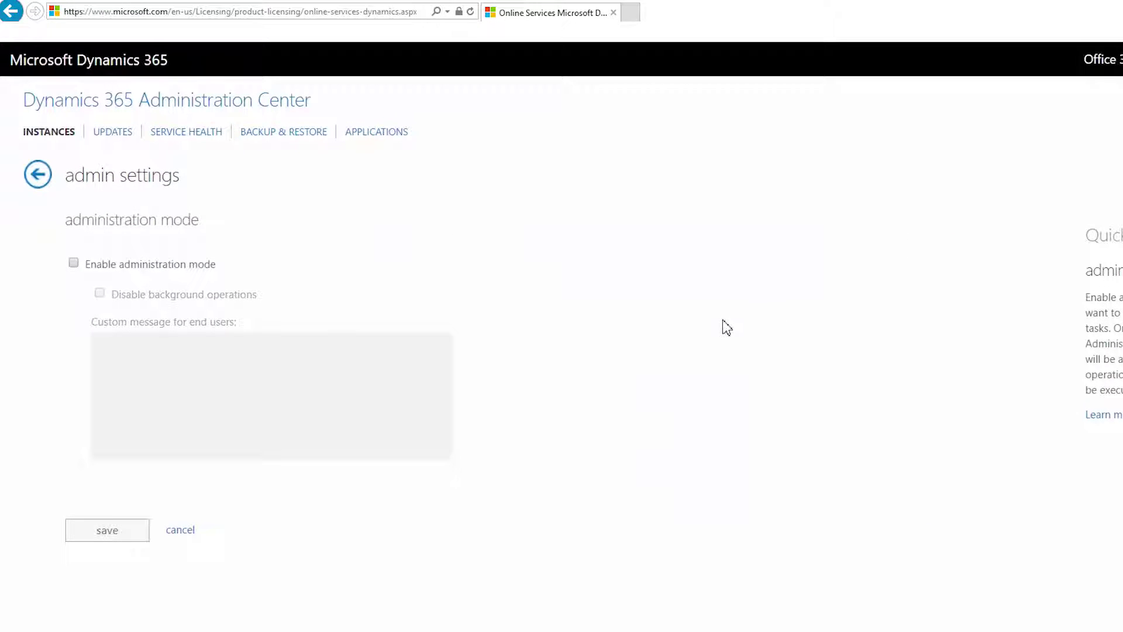
# - Enable administration mode, then begin copying CRMC3Online3 to another instance
pyautogui.click(74, 263)
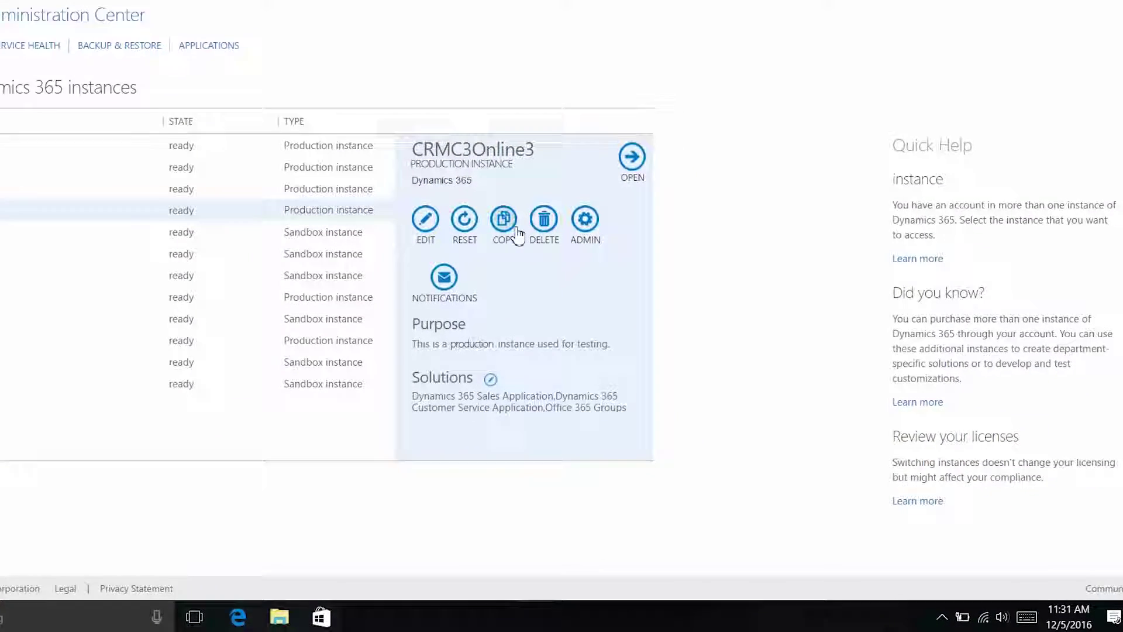
pyautogui.click(571, 277)
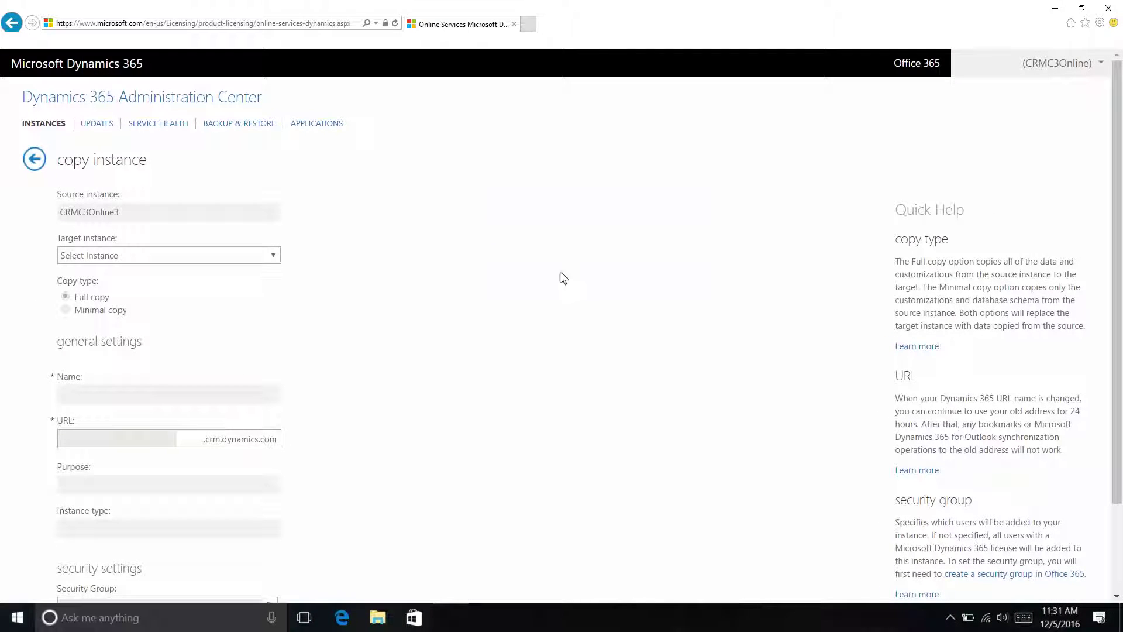
# - Submit a minimal copy of CRMC3Online3 with CRMC3Online4 as the target instance
pyautogui.click(273, 255)
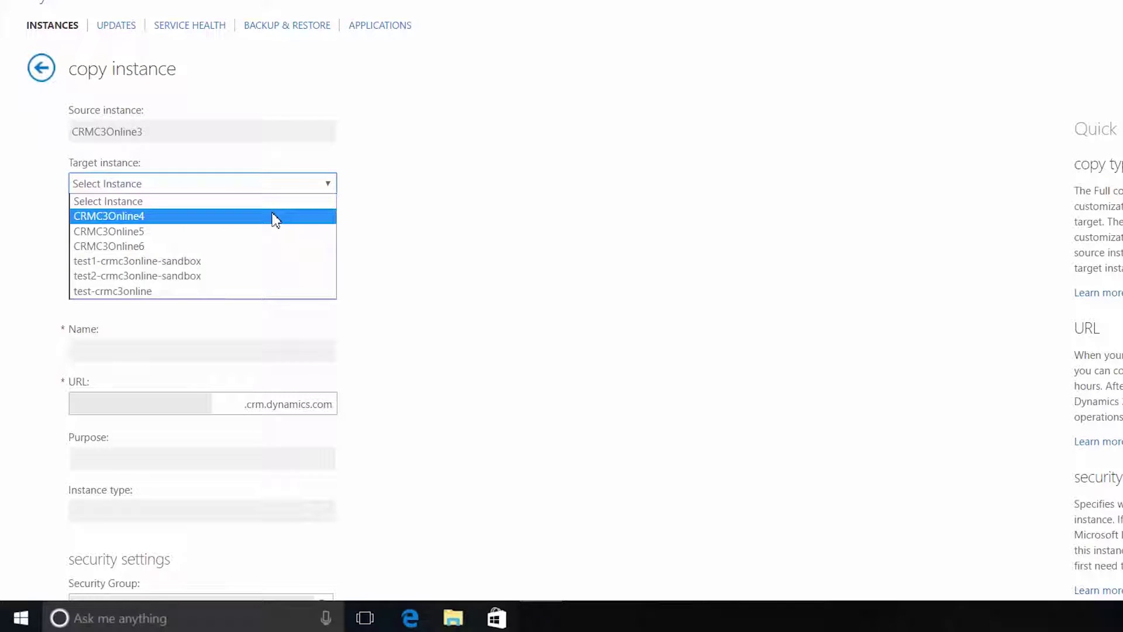
pyautogui.click(272, 216)
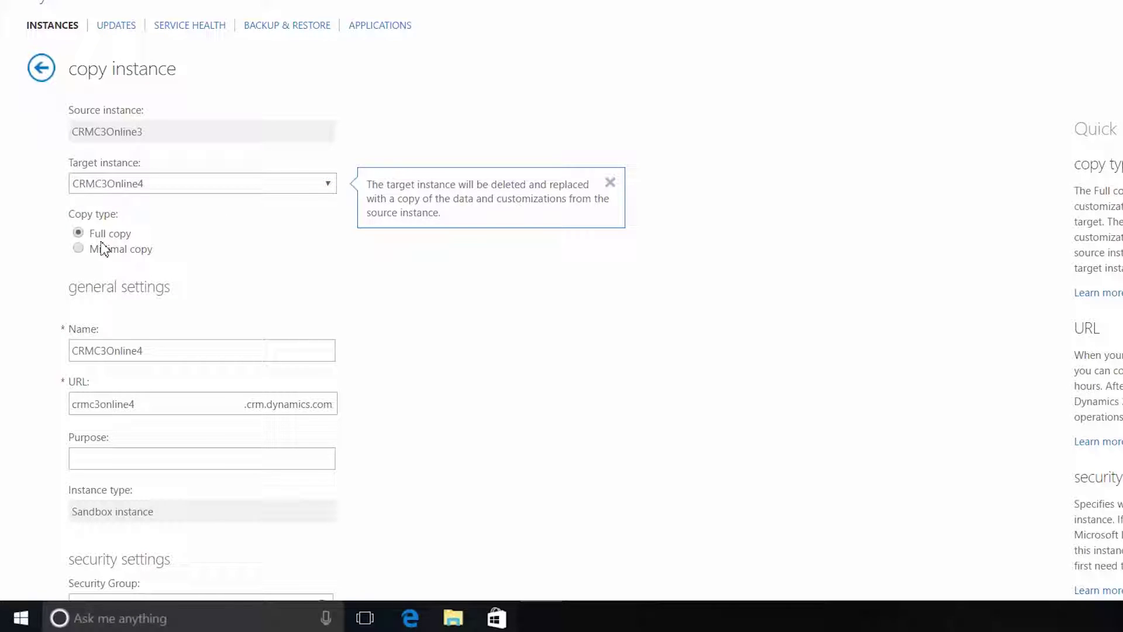
pyautogui.click(79, 249)
pyautogui.scroll(-3, 203, 279)
pyautogui.scroll(-2, 203, 279)
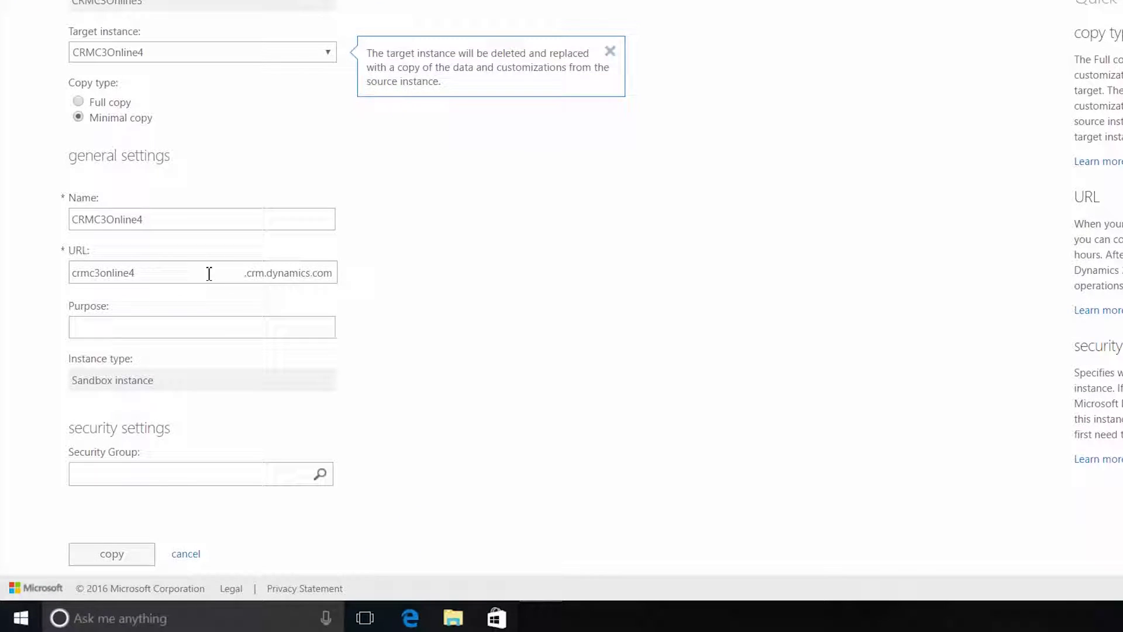
pyautogui.click(112, 554)
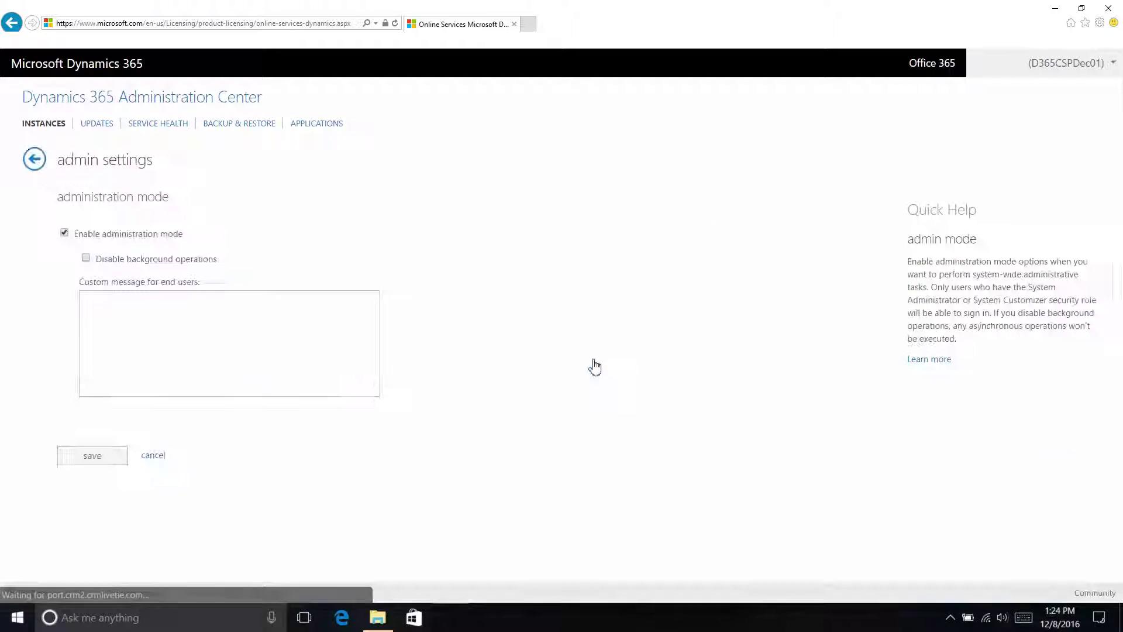
# - Disable administration mode, then show the Instance type options on CRMC3Online1's edit page
pyautogui.click(64, 234)
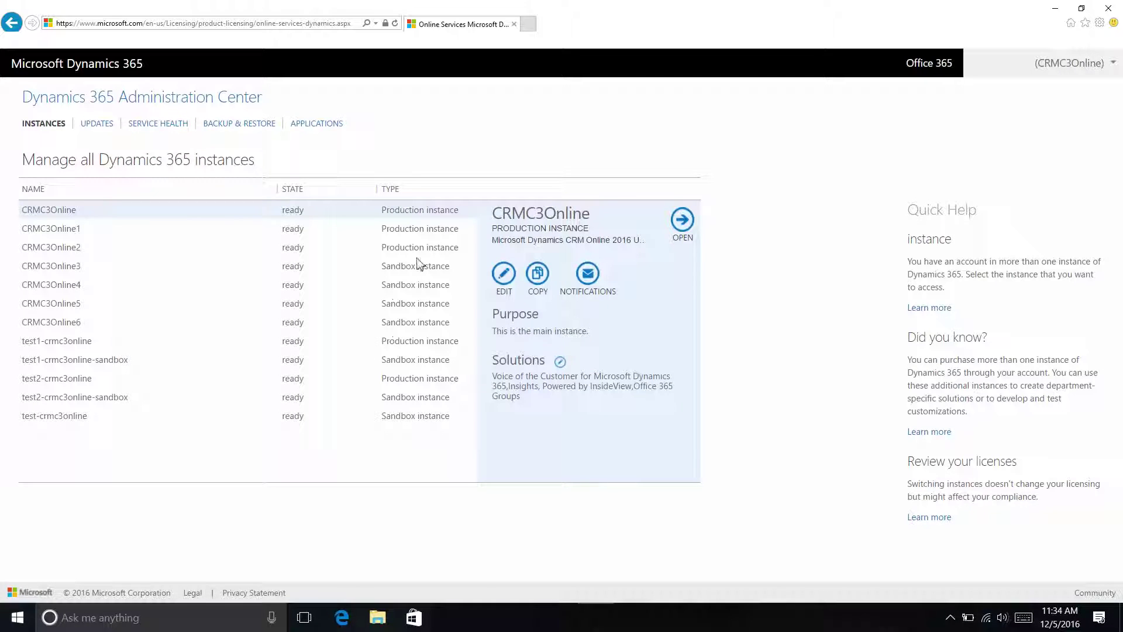
pyautogui.click(439, 229)
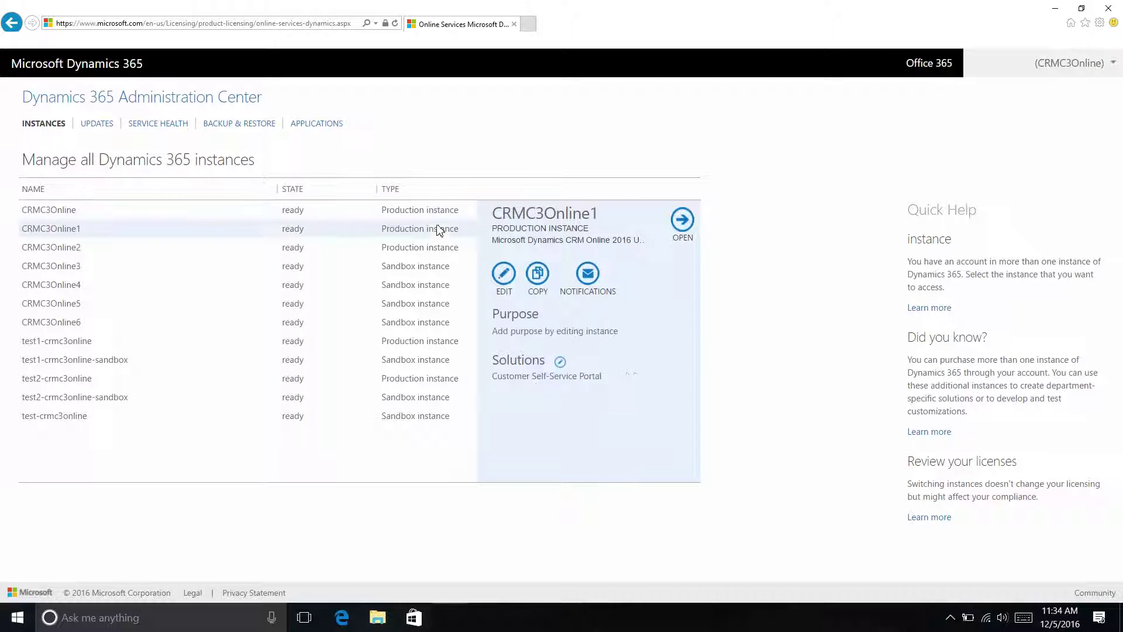
pyautogui.click(502, 274)
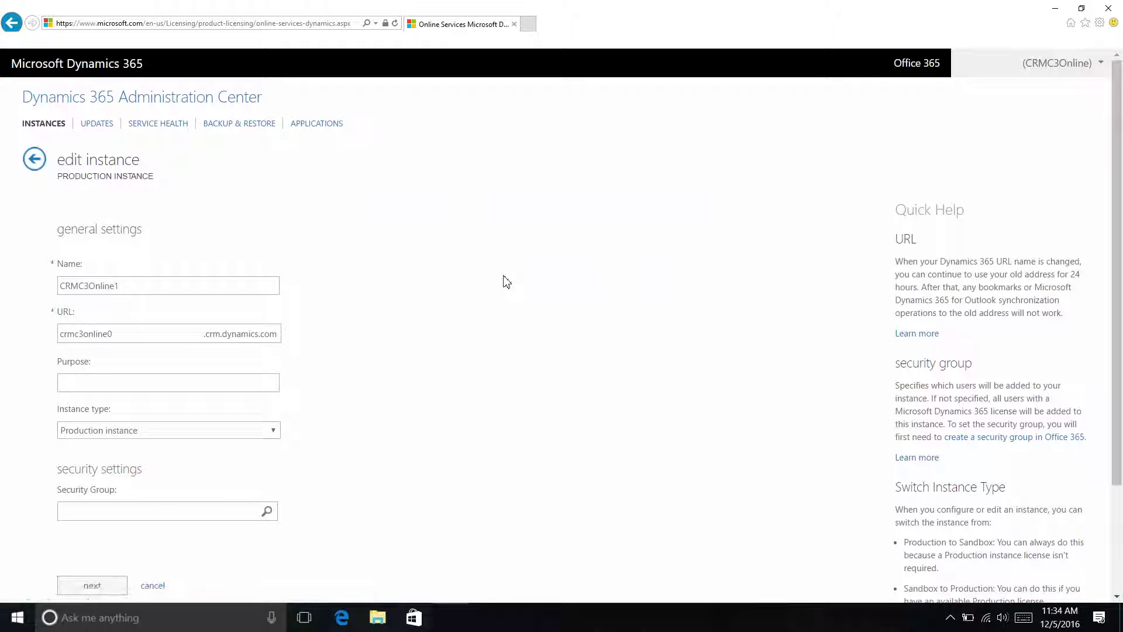
pyautogui.click(277, 431)
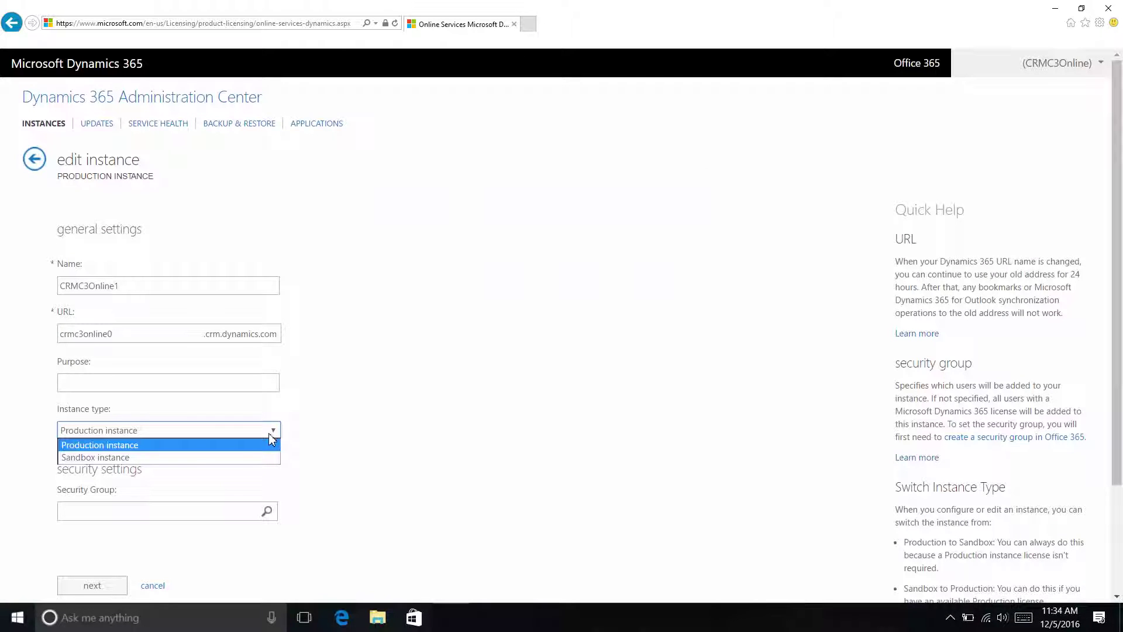